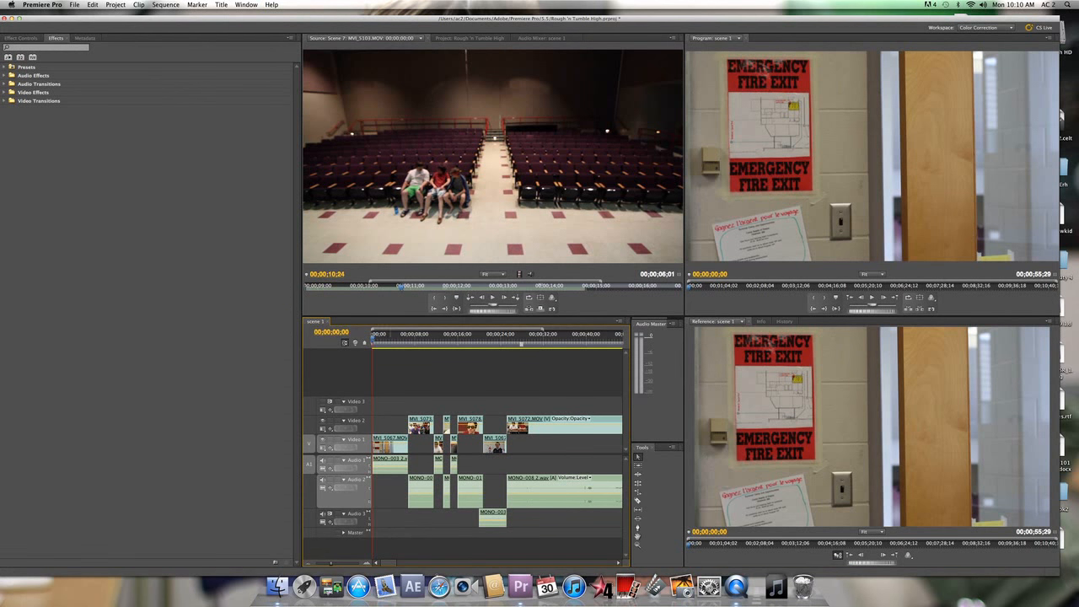
Step: Play the sequence to about 3 seconds and set the Program monitor output to YC Waveform
key(space)
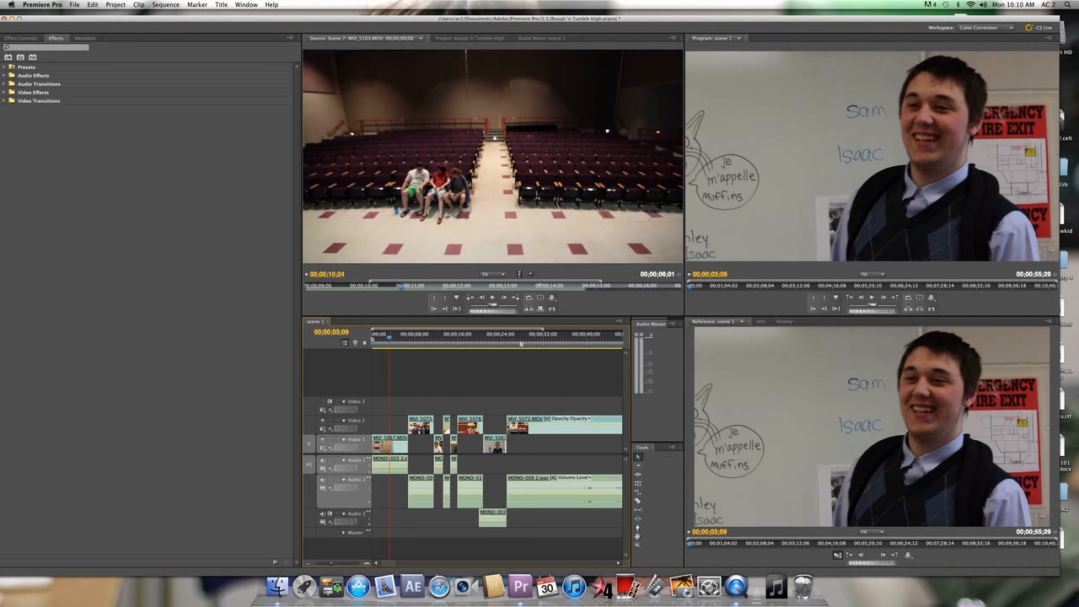
key(super+Tab)
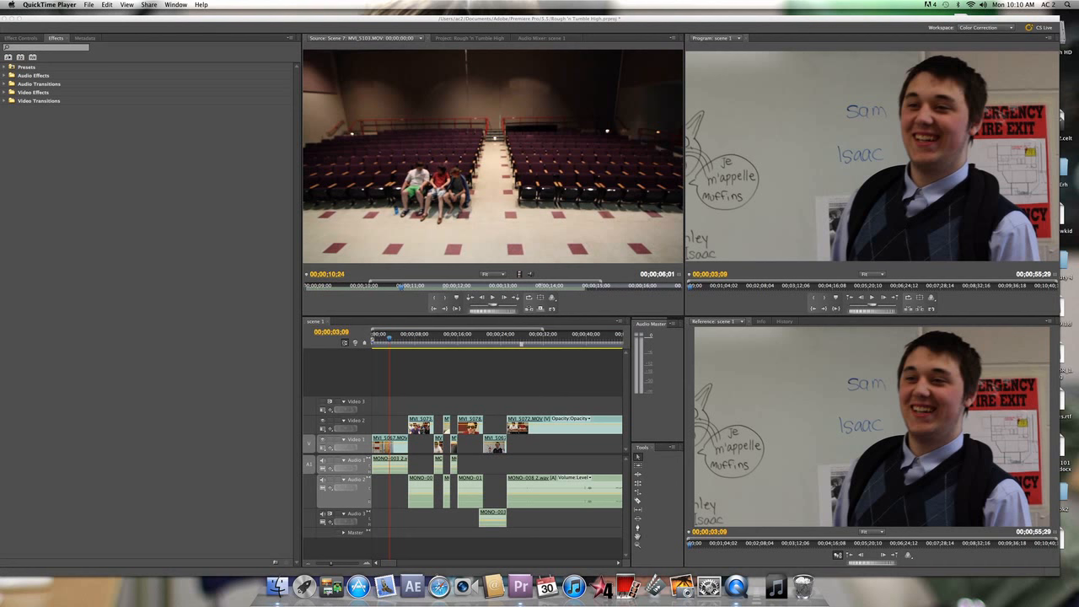
click(932, 300)
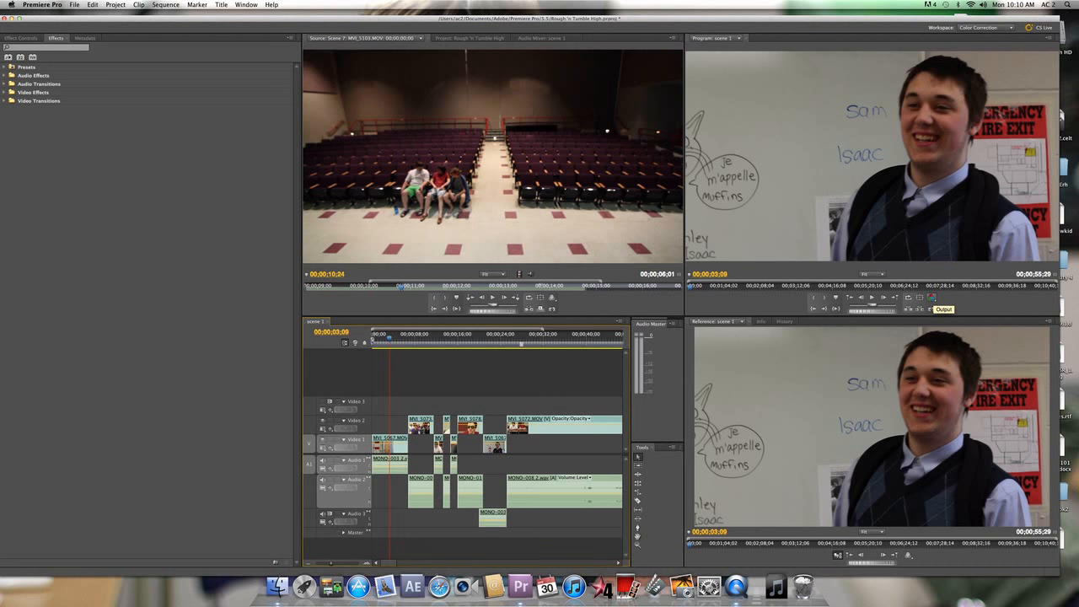
click(931, 298)
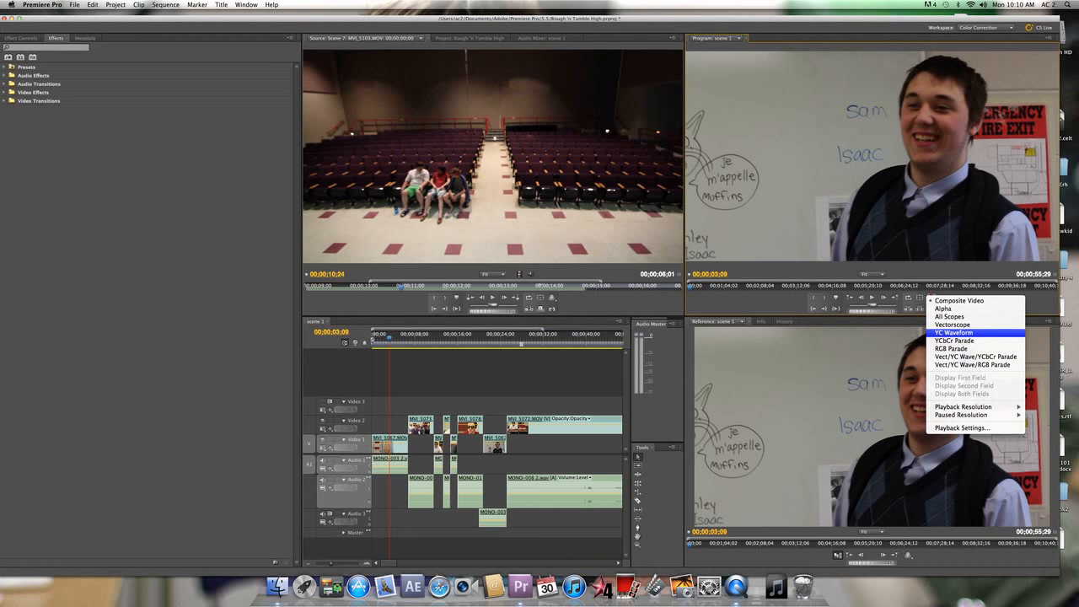
click(953, 333)
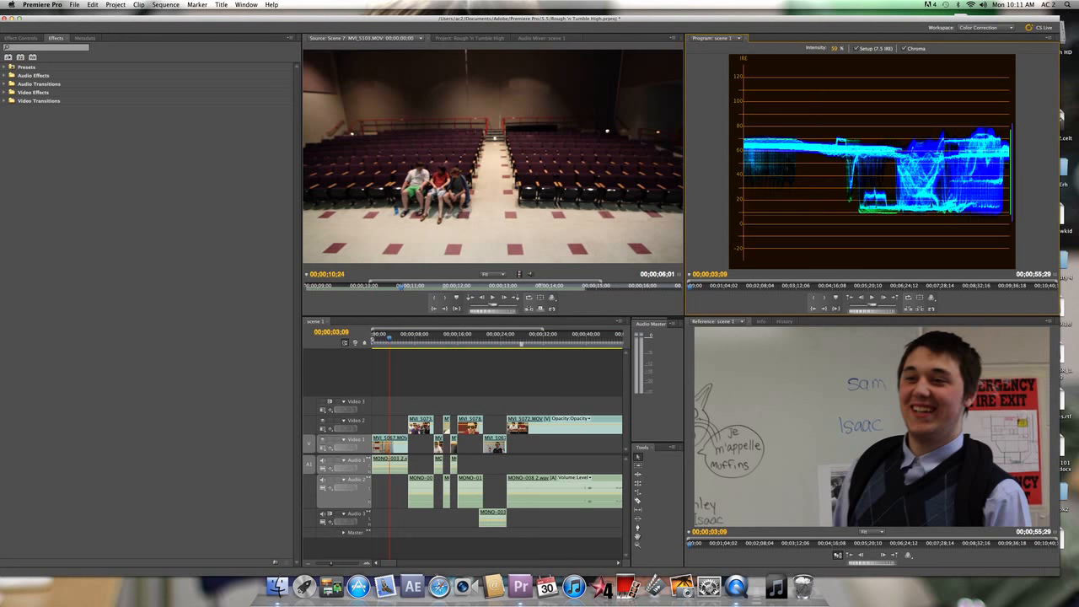
drag(540, 18, 568, 11)
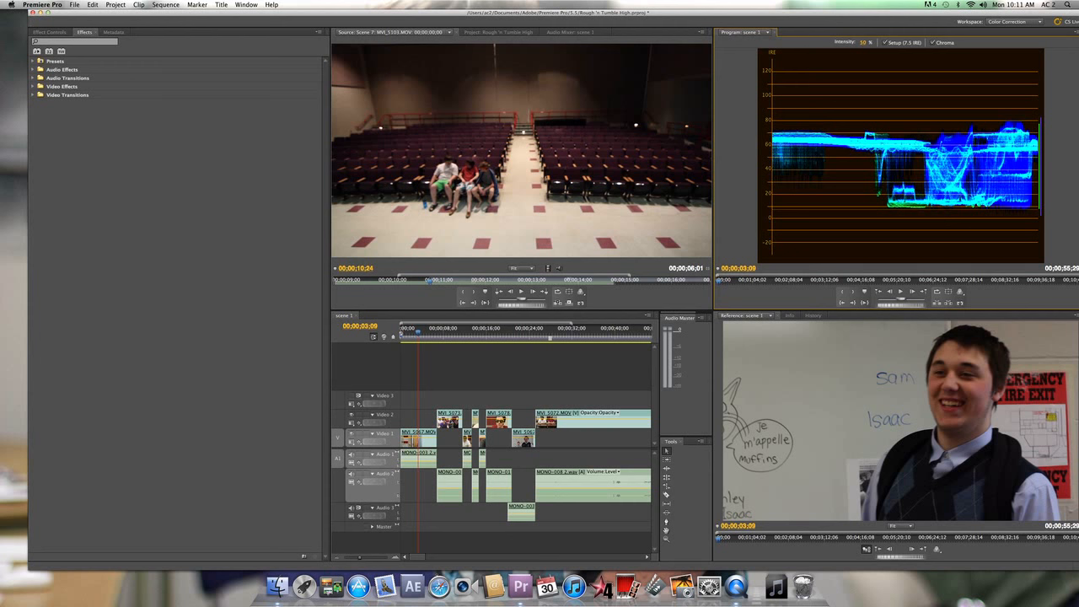
Step: Search the effects for "luma" and select the Luma Corrector effect
click(74, 41)
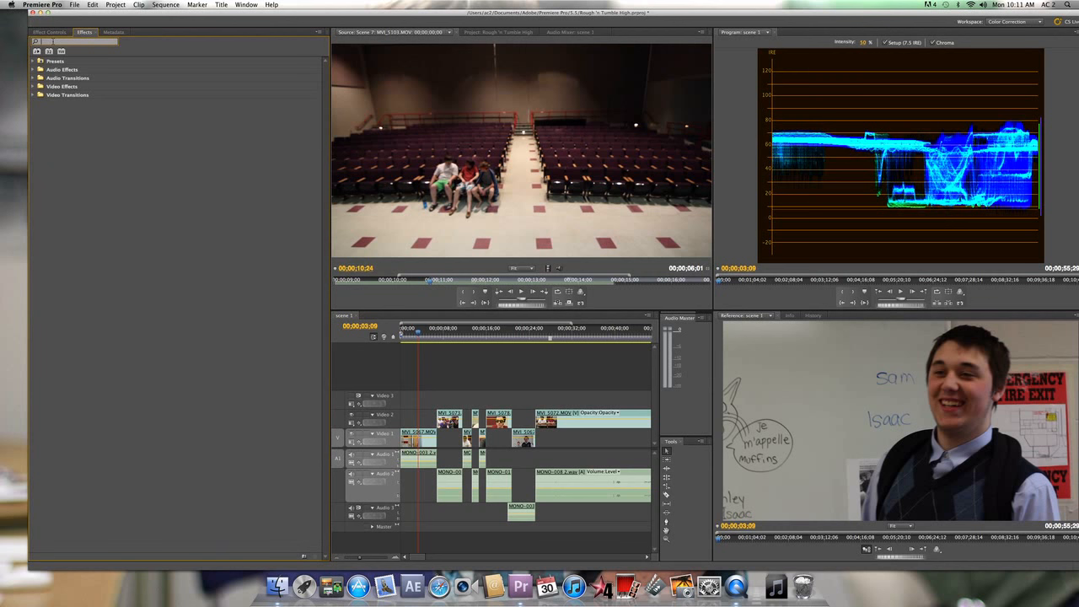
text(luma)
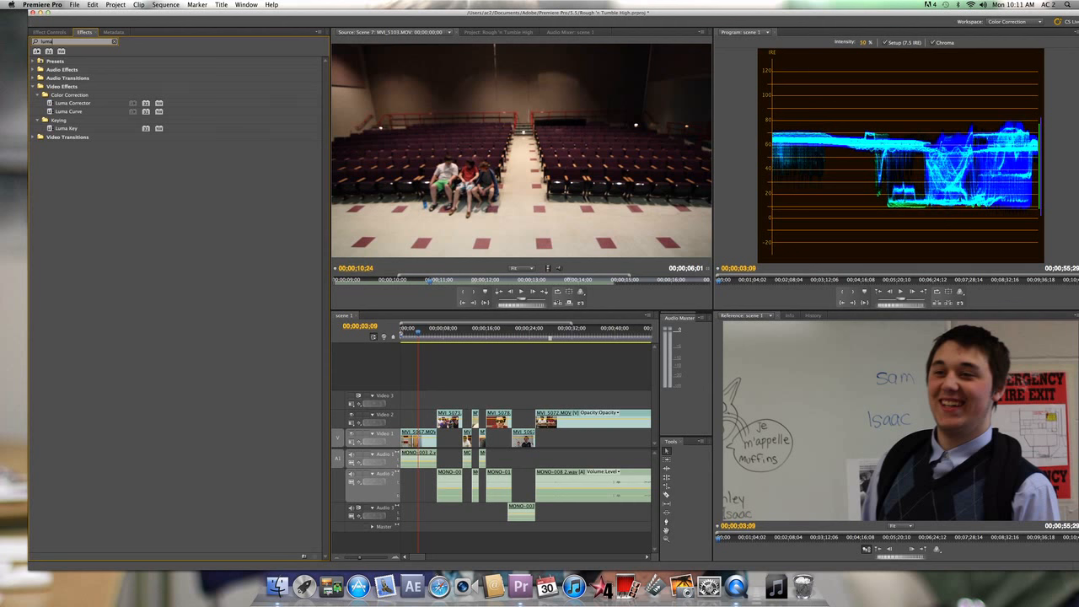
click(72, 103)
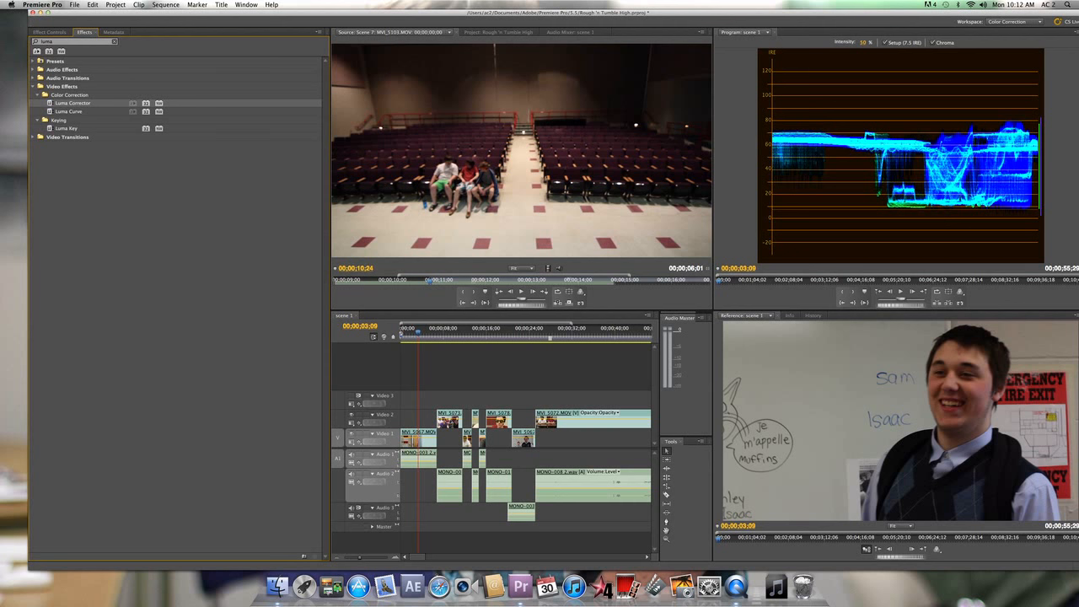
Step: Park the playhead at 00;00;03;02, then apply the Luma Corrector to every clip in the scene 1 sequence
click(417, 331)
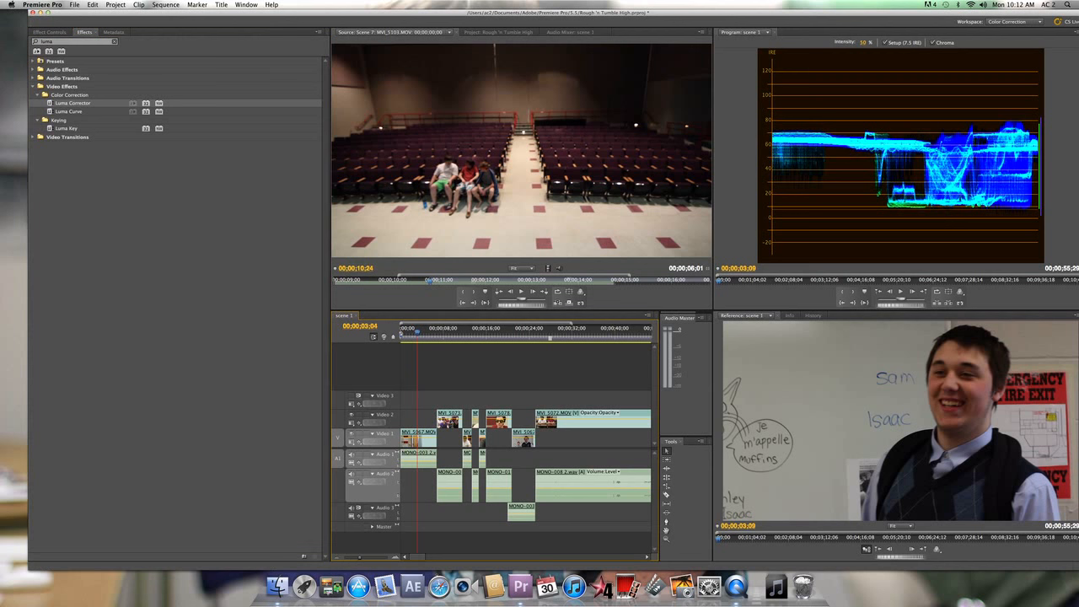
key(Home)
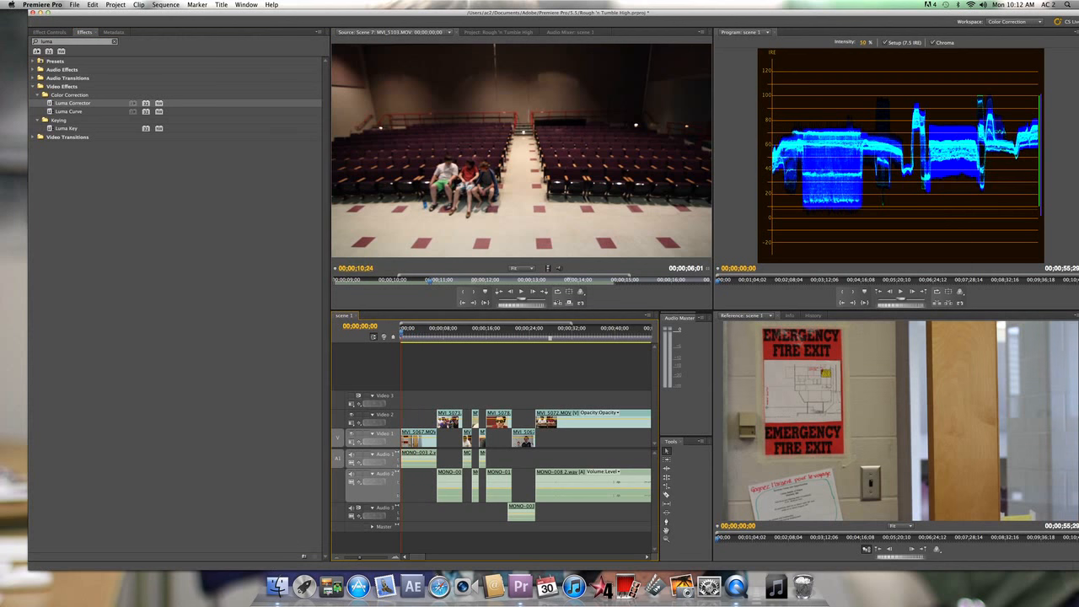
drag(402, 331, 416, 331)
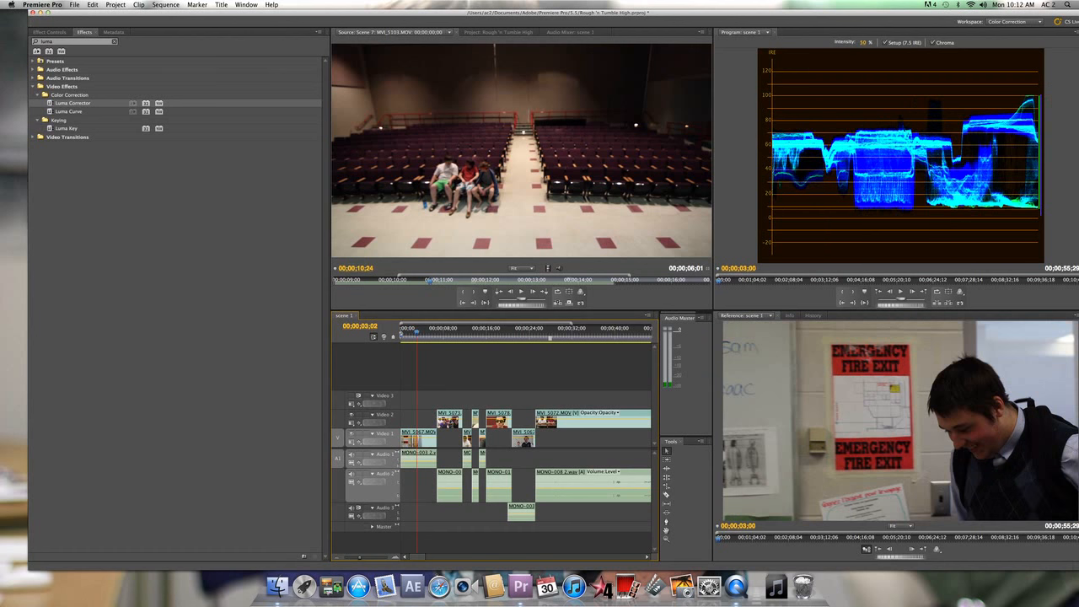
key(equal)
key(equal)
key(equal)
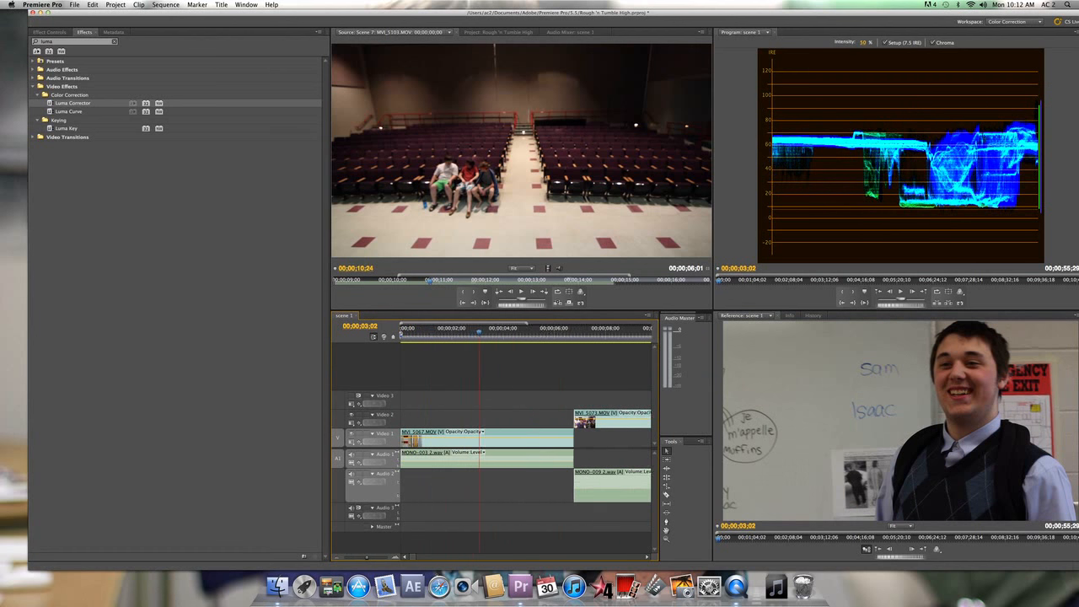
key(minus)
key(minus)
key(minus)
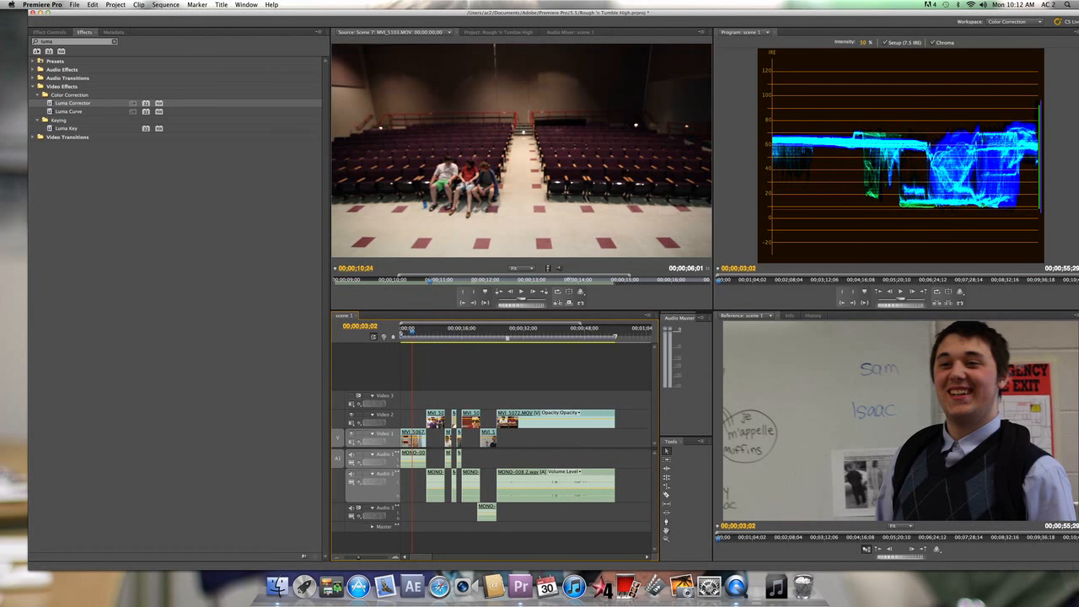
key(equal)
key(equal)
key(minus)
key(minus)
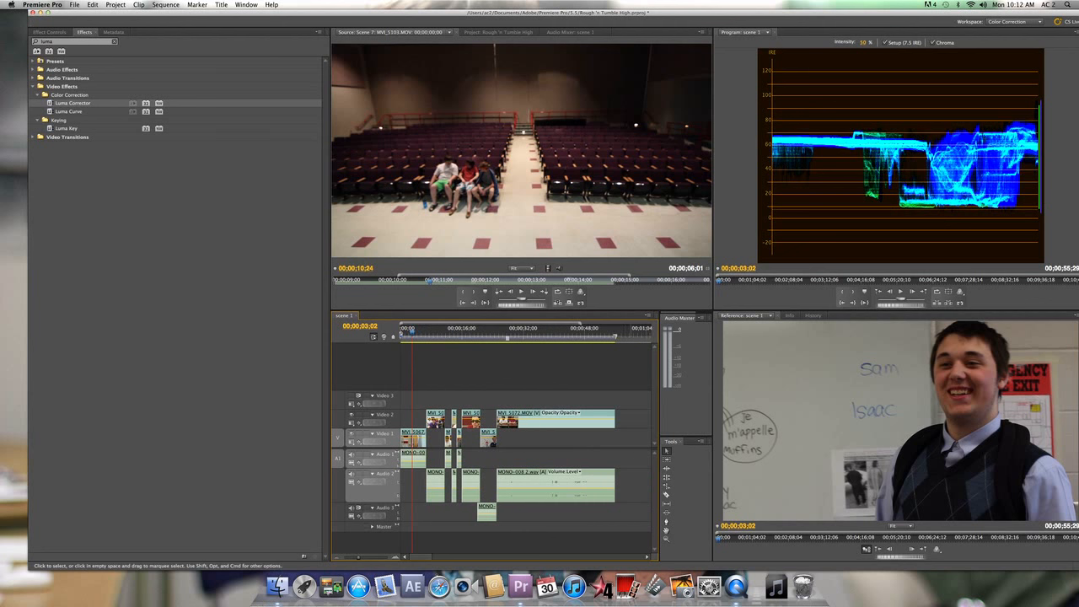
drag(630, 391, 400, 527)
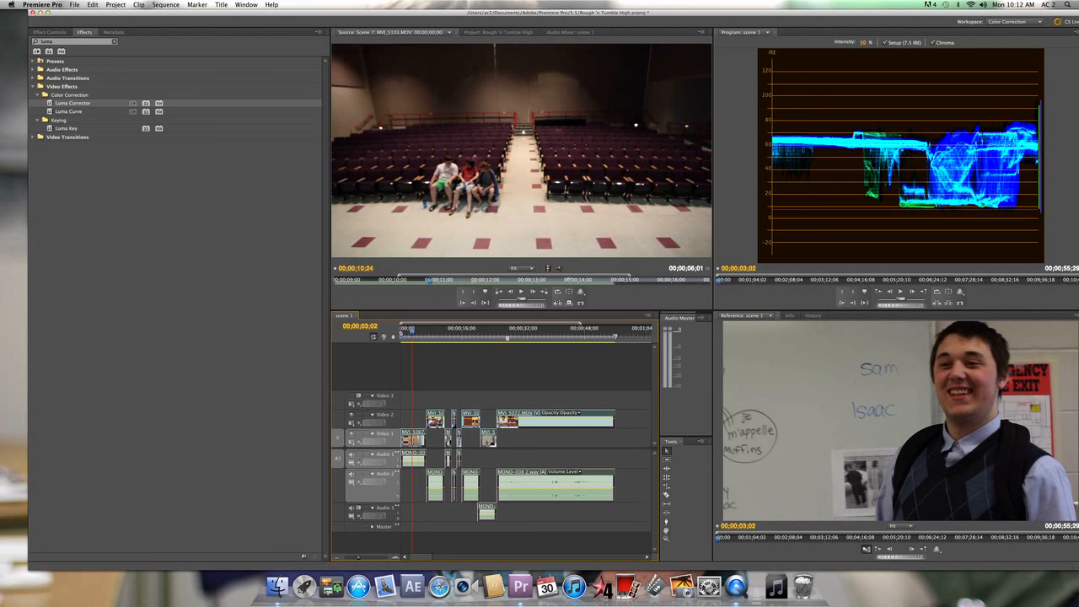
drag(73, 103, 439, 422)
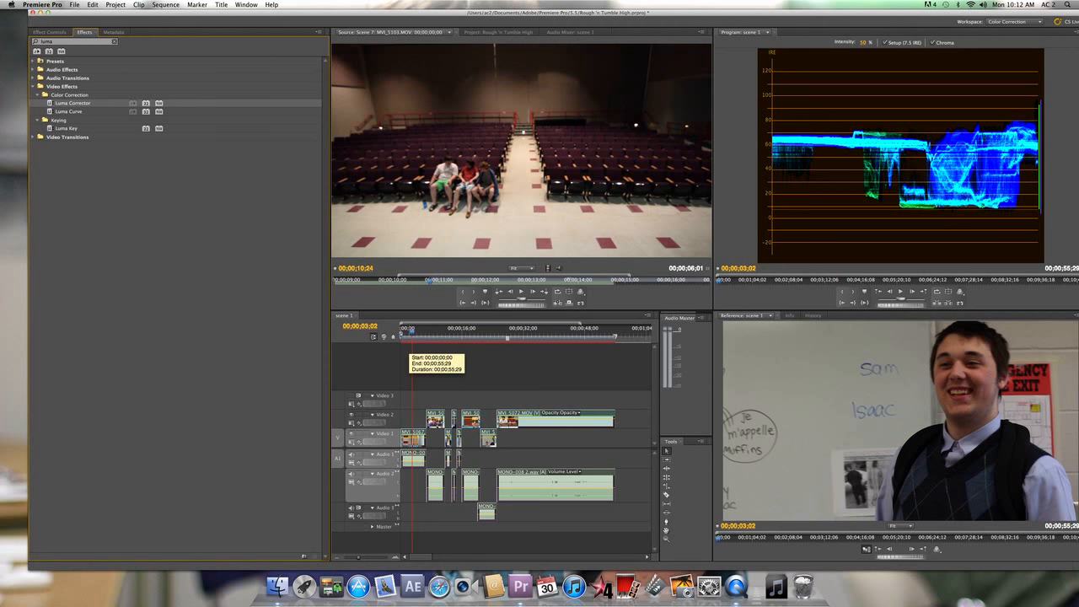
click(430, 367)
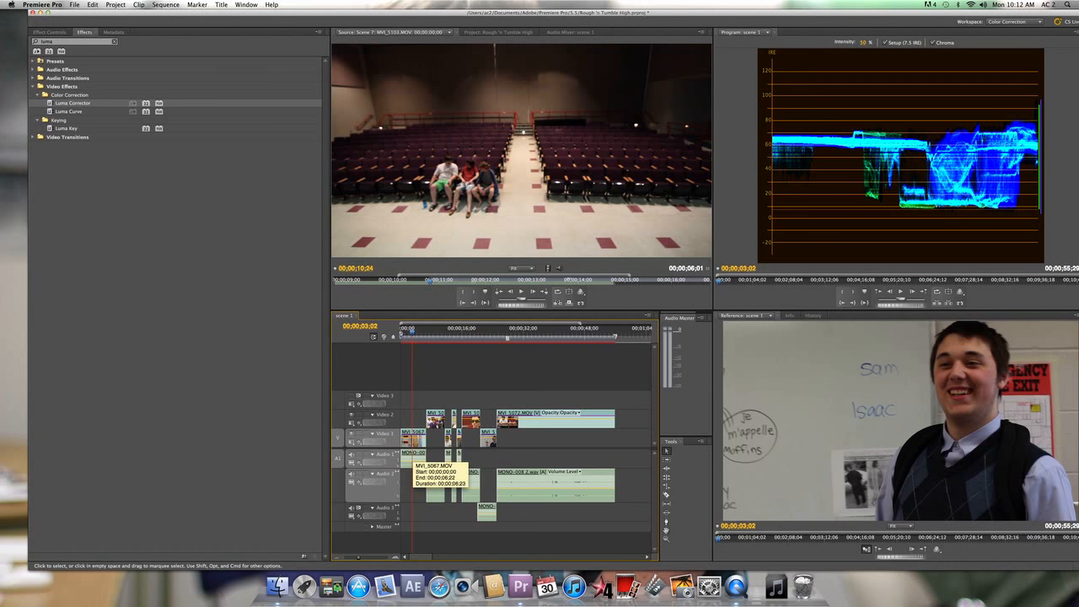
Step: Show the Luma Corrector settings of the first clip, MVI_5067.MOV, and park the playhead at 00;00;02;16
drag(411, 331, 410, 331)
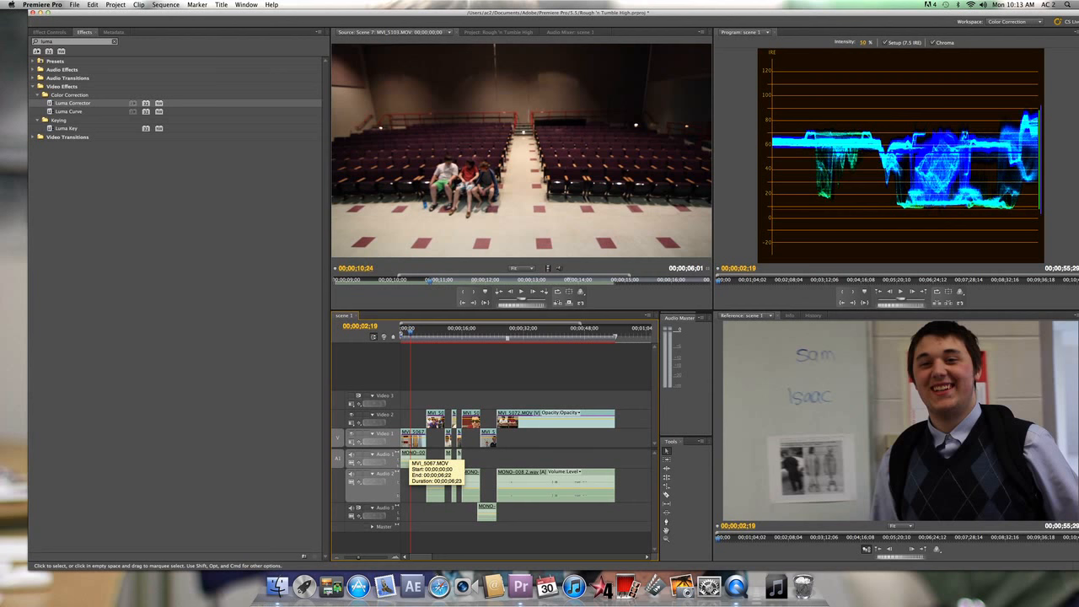
double_click(412, 439)
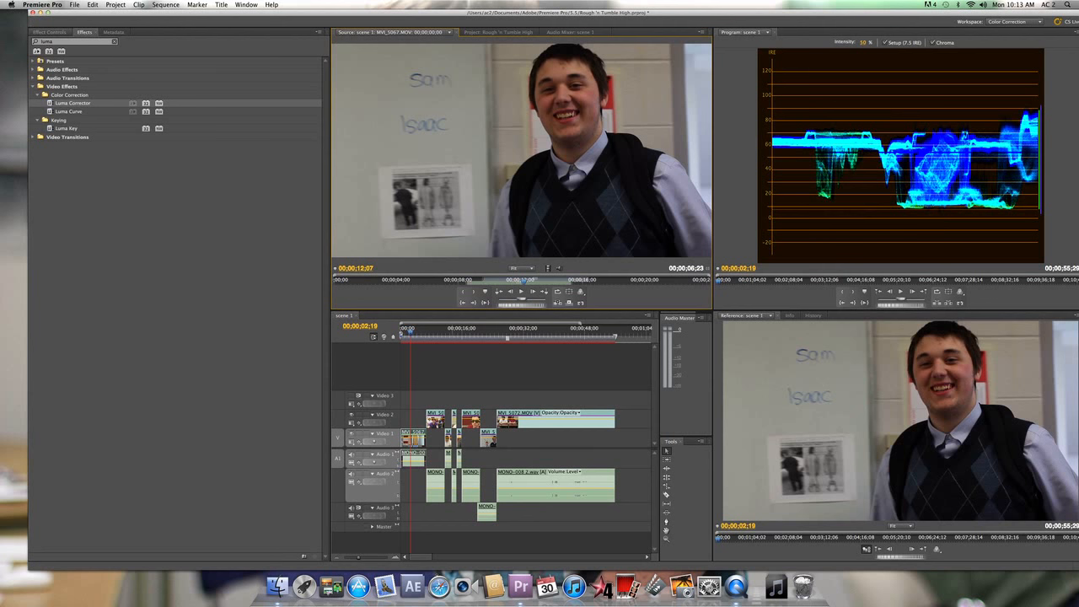
click(60, 33)
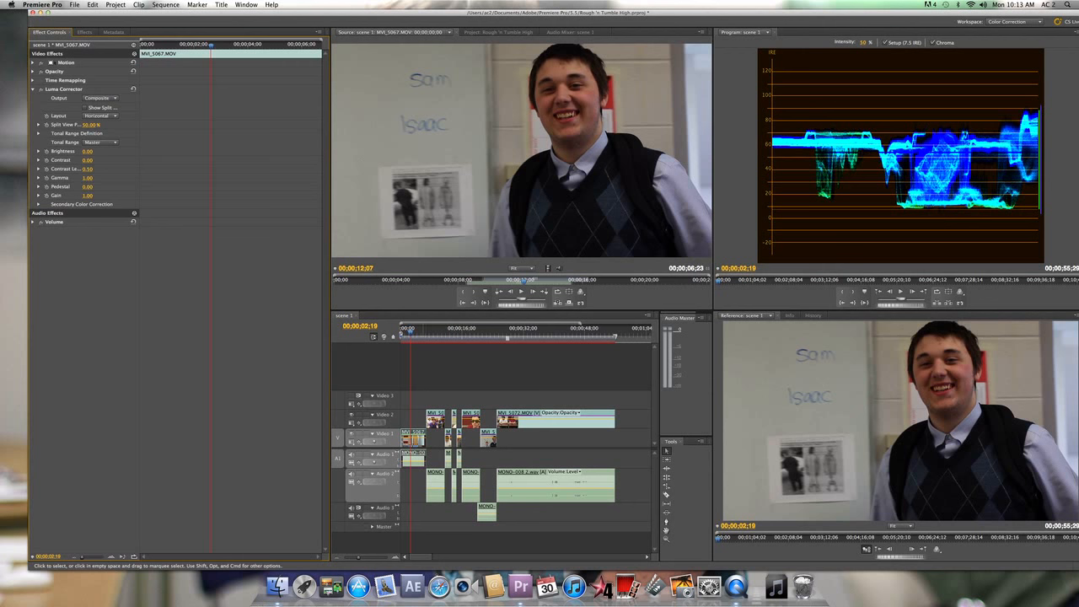
double_click(435, 419)
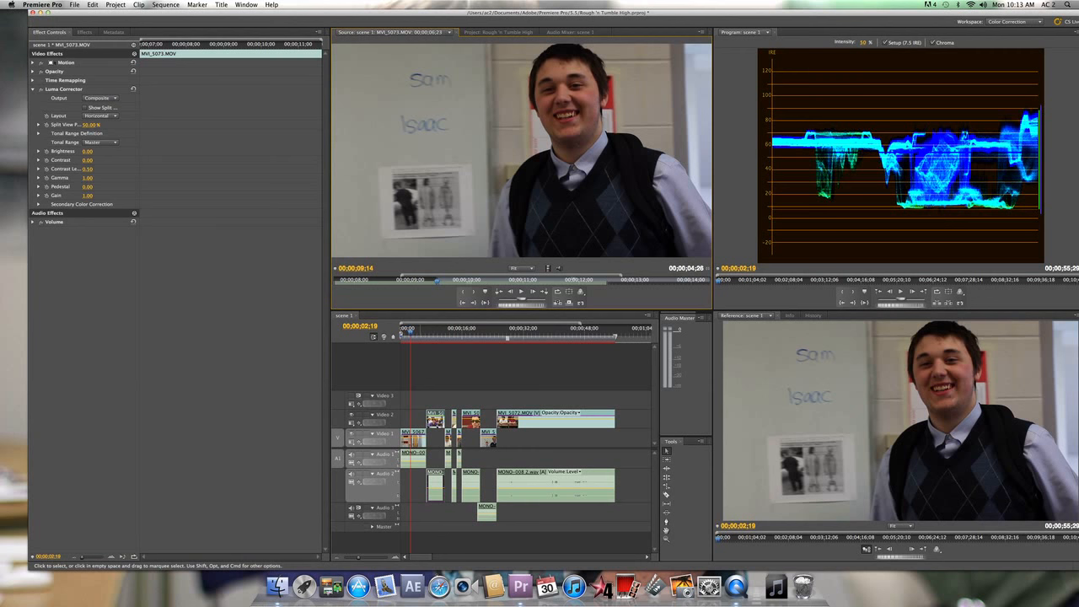
double_click(412, 440)
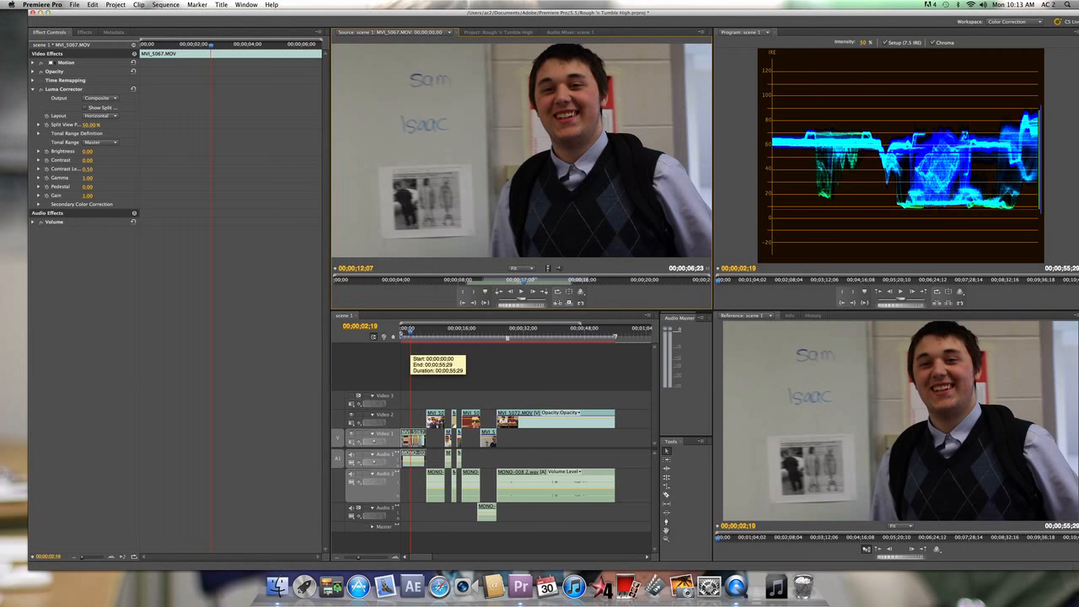
click(410, 336)
key(Left)
key(Left)
key(Left)
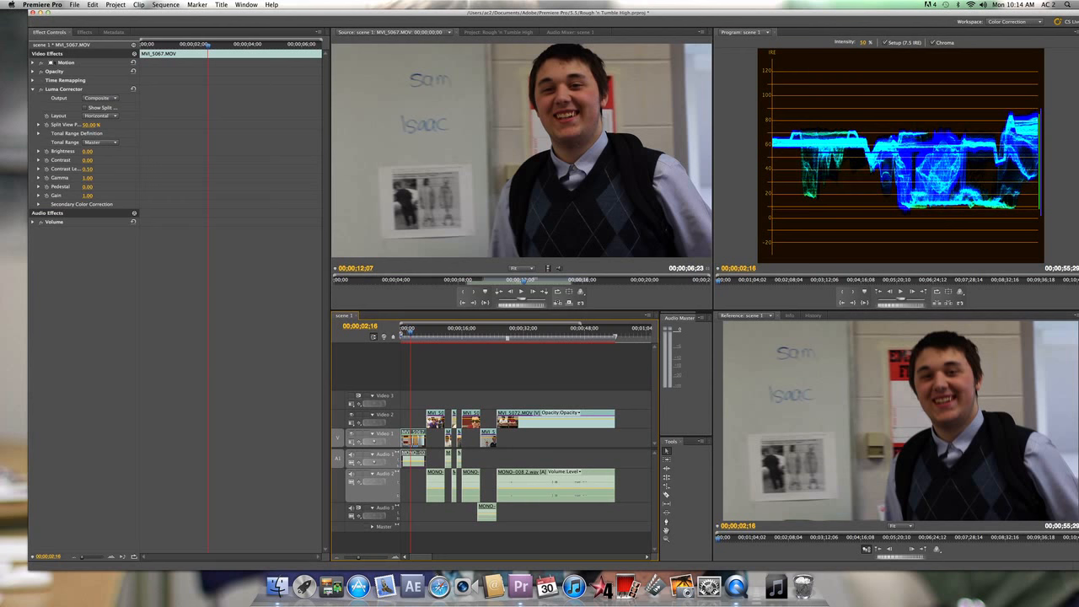
mouse_move(87, 187)
mouse_down()
mouse_move(121, 186)
mouse_move(78, 187)
mouse_up()
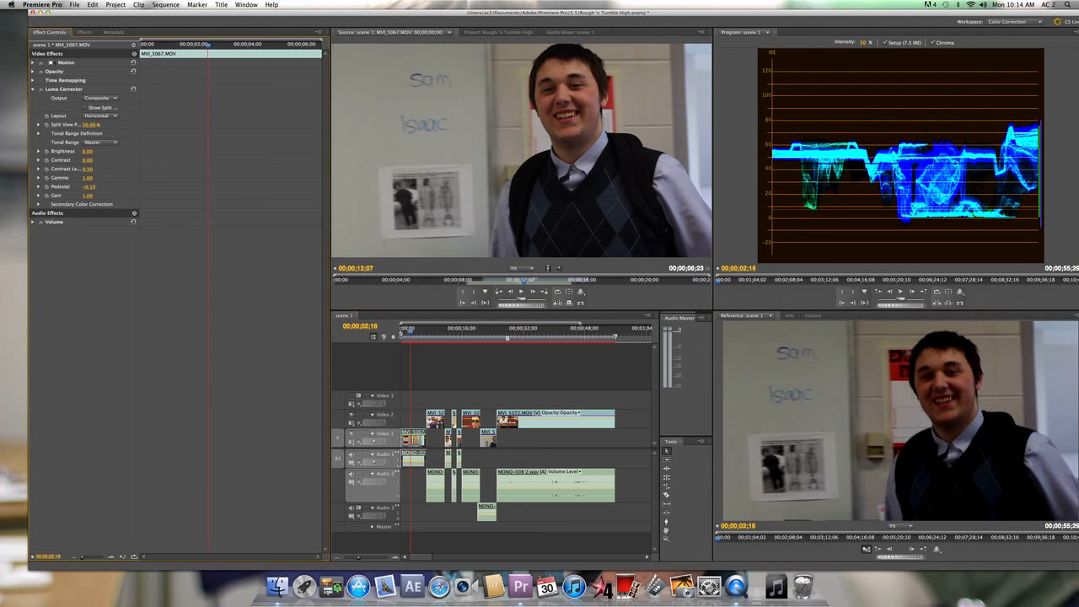
click(90, 187)
key(Return)
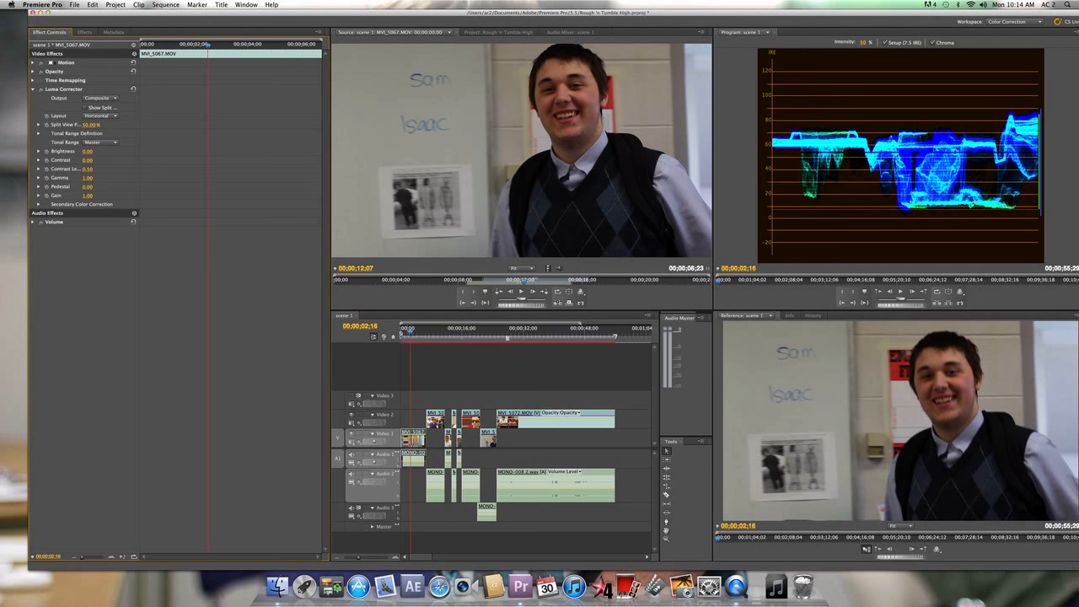
Step: Set the Luma Corrector's Pedestal to -0.05 on clip MVI_5067.MOV
click(88, 186)
text(-)
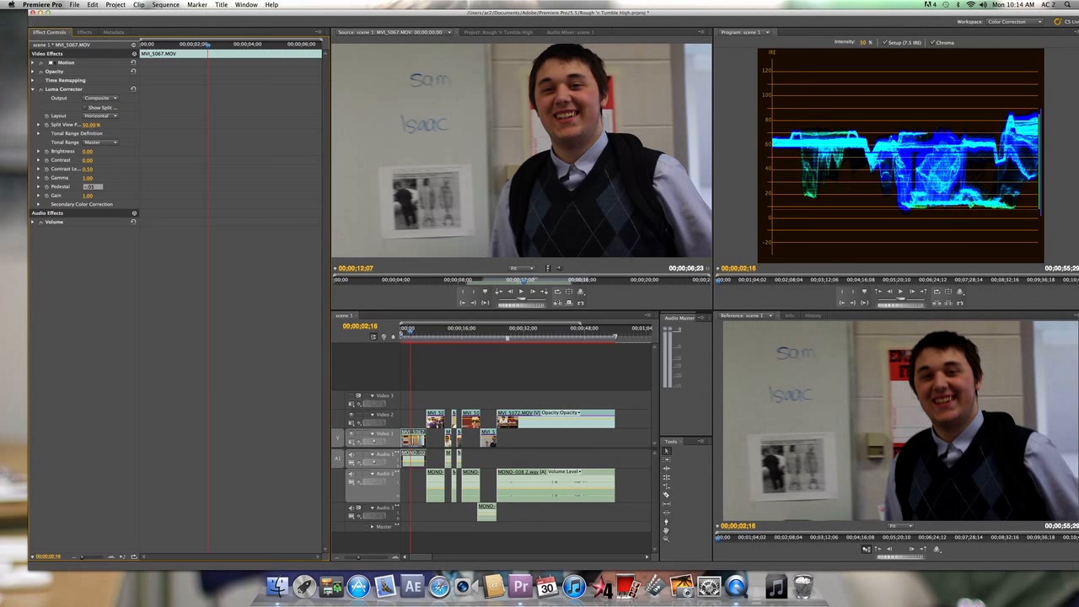
key(Return)
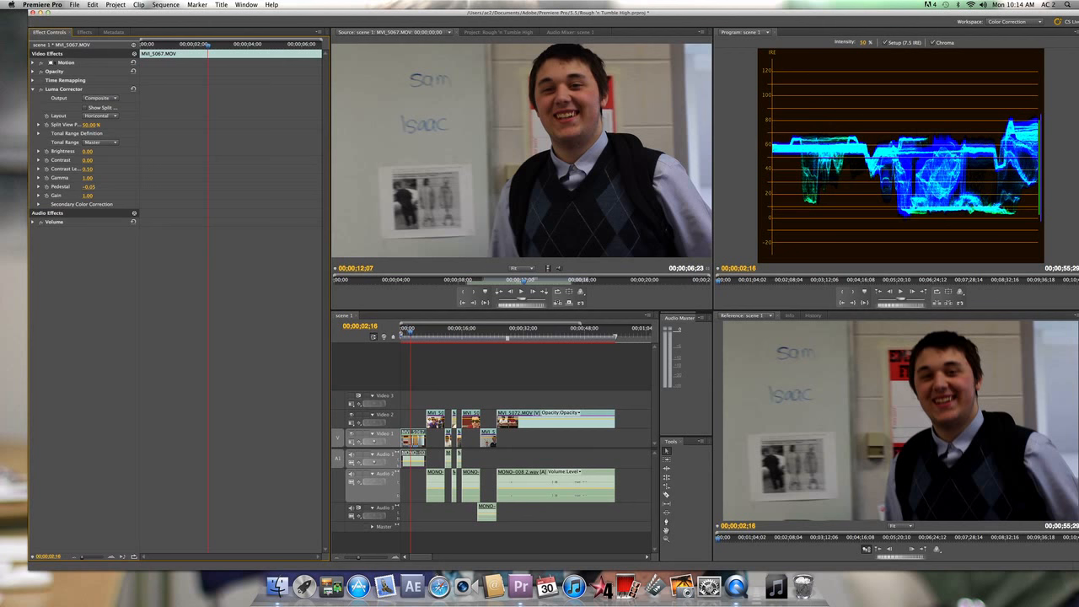
Step: Raise the Luma Corrector's Gain in stages to 1.10, 1.20 and finally 1.25, saving the project before the last change
click(88, 195)
text(1)
key(Return)
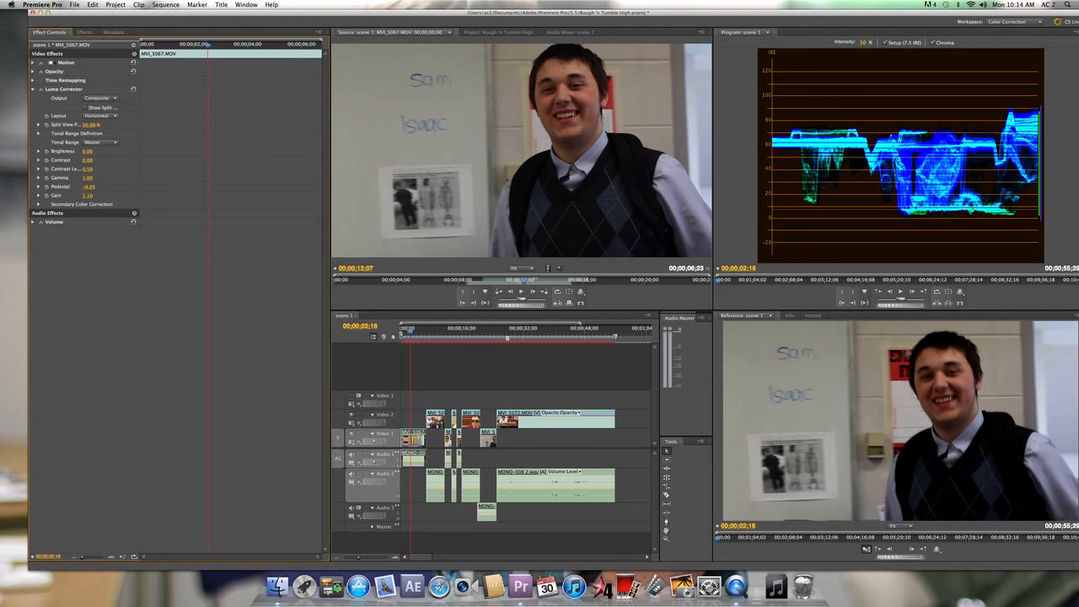
click(87, 196)
key(BackSpace)
text(1.2)
key(Return)
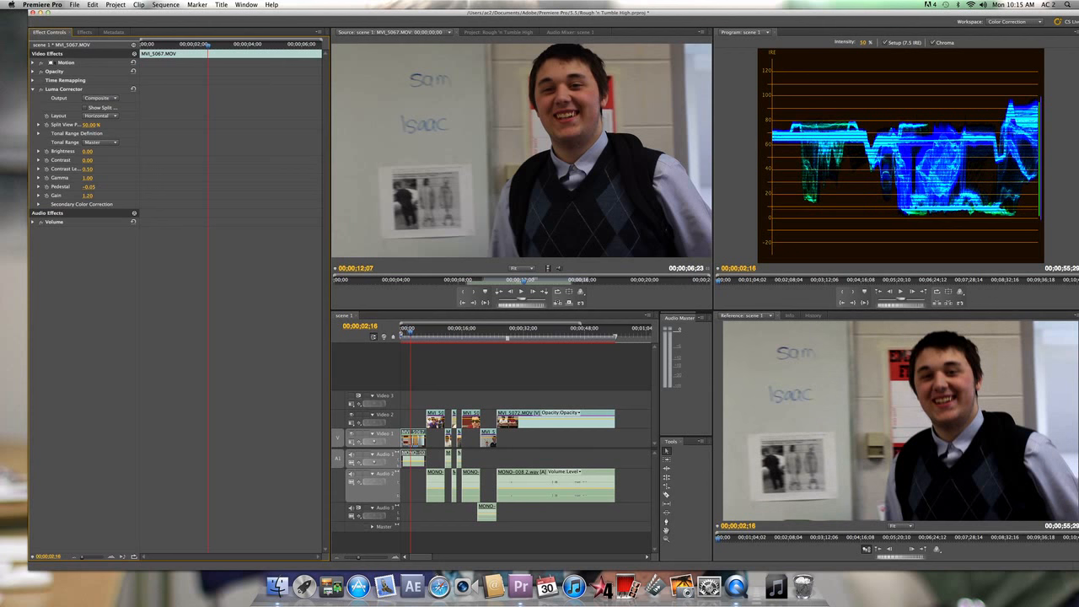
key(super+s)
click(87, 195)
text(1.25)
key(Return)
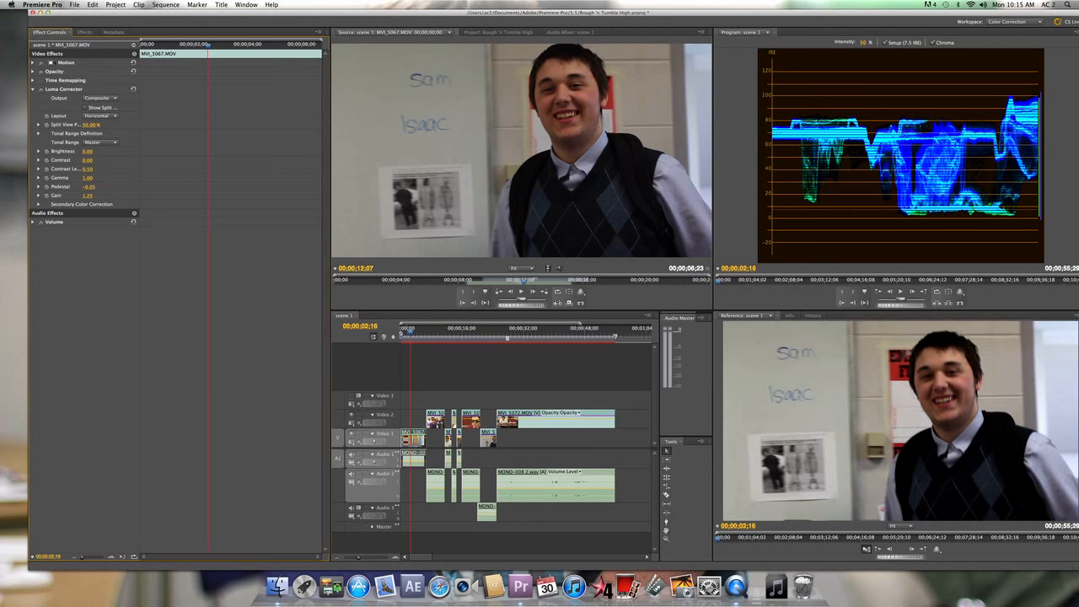
Step: Set the Luma Corrector's Gamma to 1.10 and compare the image with the effect disabled and re-enabled
click(88, 177)
text(1.1)
key(Return)
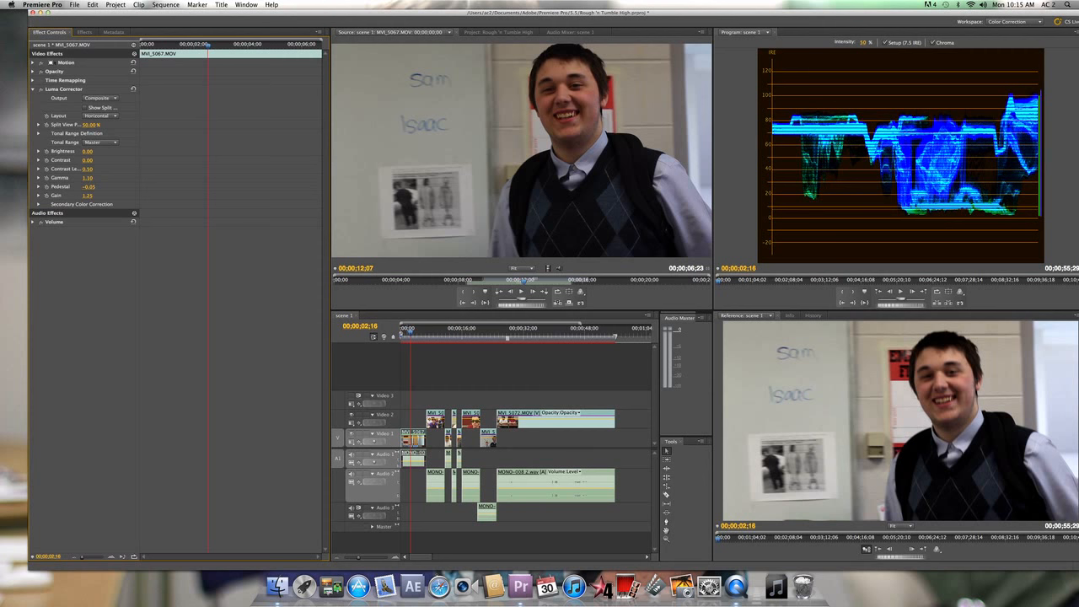
click(42, 90)
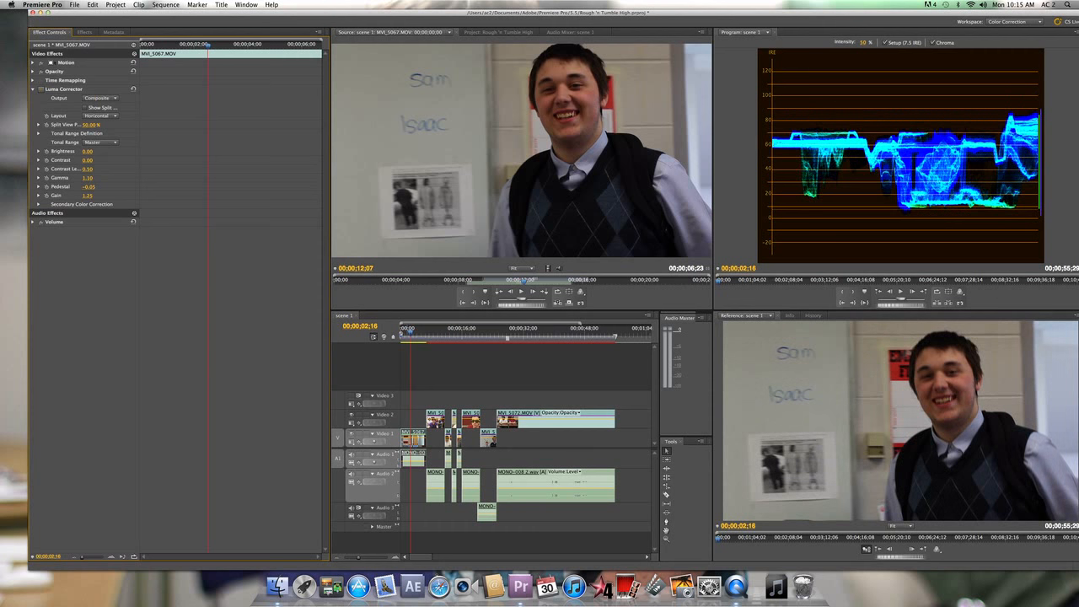
click(41, 89)
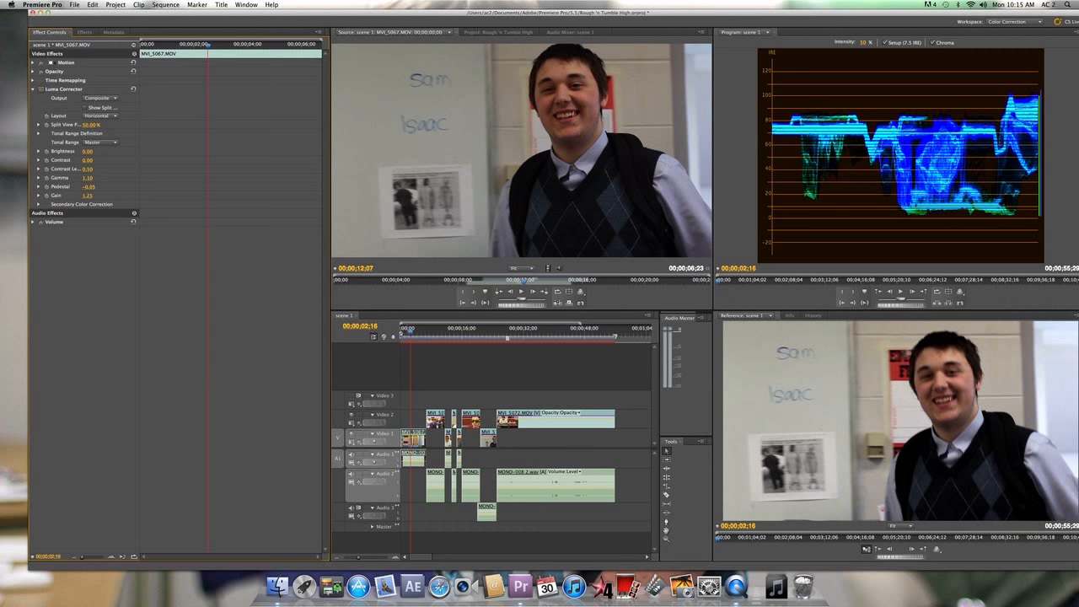
Step: Park the playhead at 00;00;08;27 and show the Luma Corrector settings of the second clip, MVI_5073.MOV
click(432, 331)
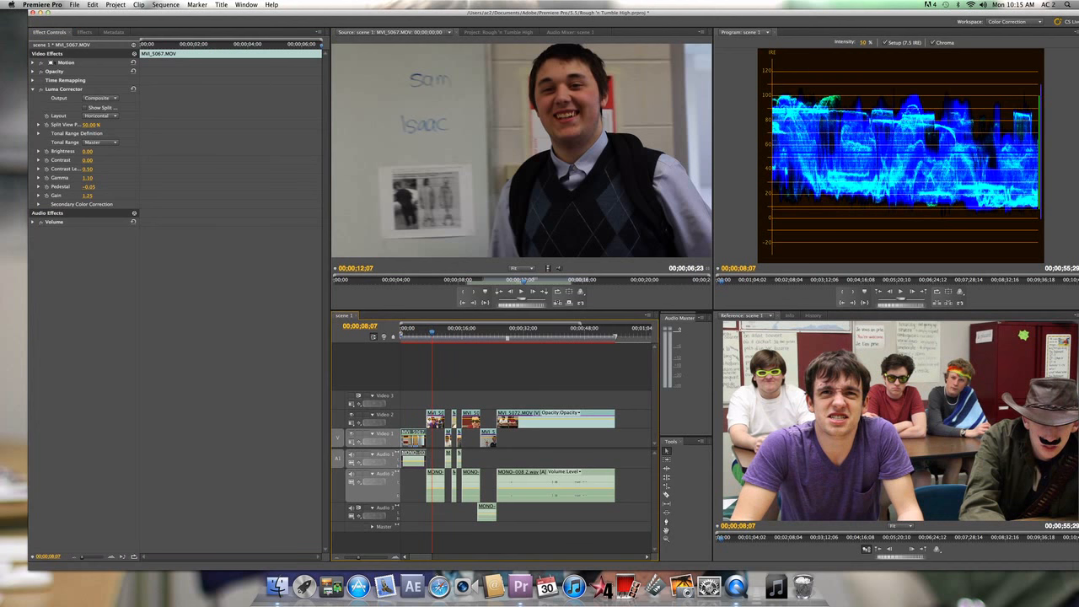
click(434, 331)
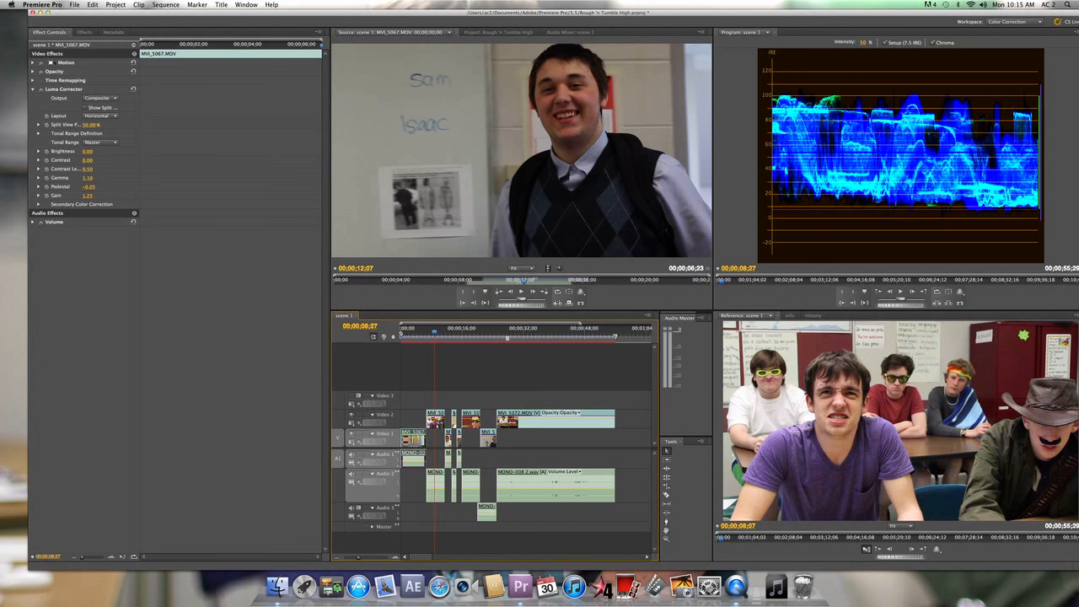
double_click(435, 420)
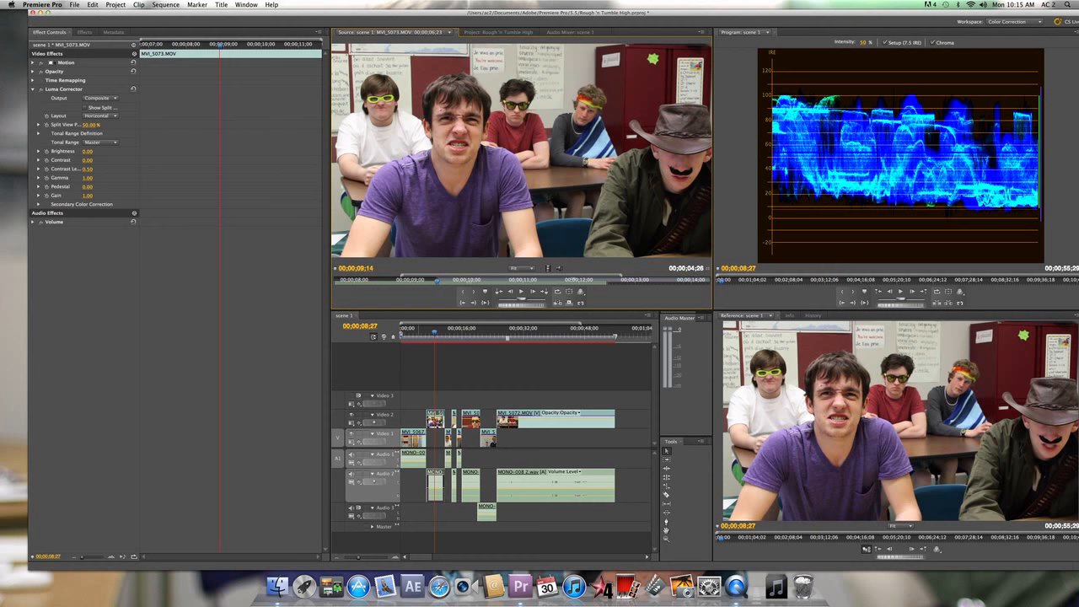
Step: Lower the Luma Corrector's Pedestal on clip MVI_5073.MOV to -0.05 and finally to -0.10
click(88, 186)
key(BackSpace)
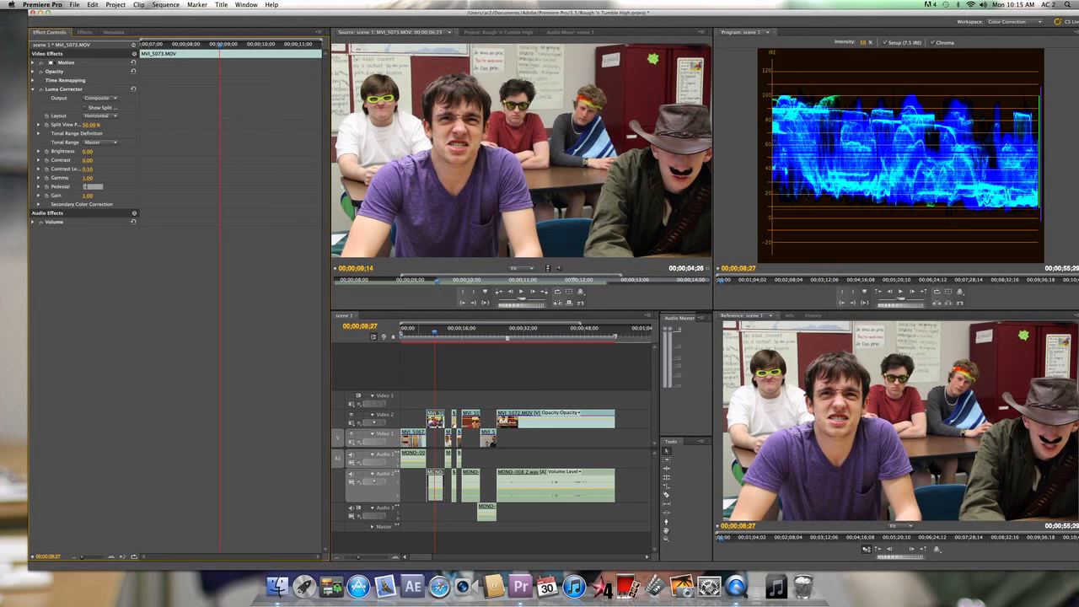
text(-.05)
key(Return)
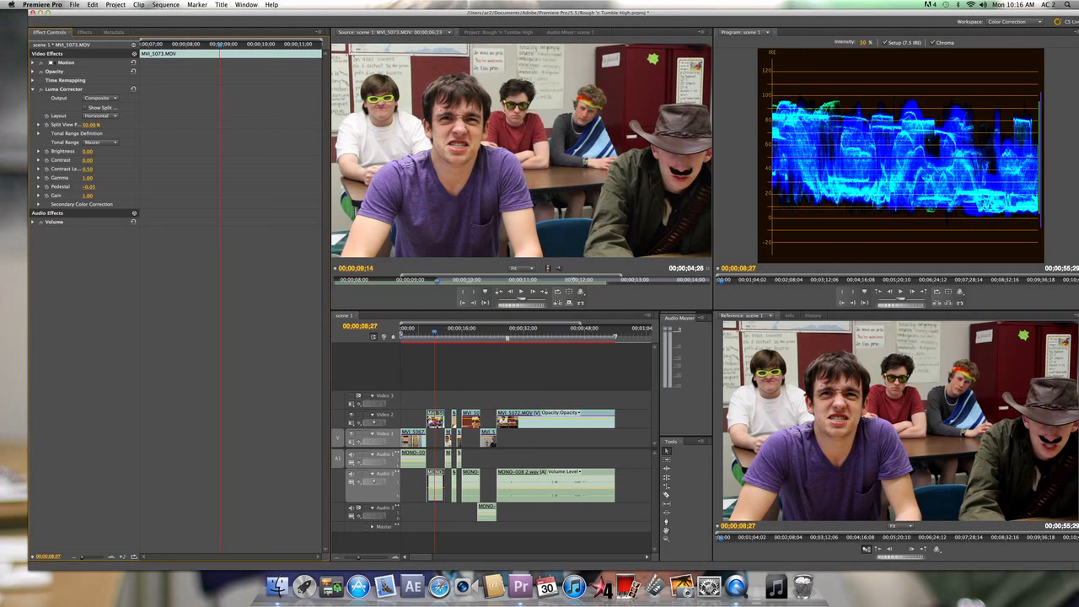
click(88, 186)
text(-0.1)
key(Return)
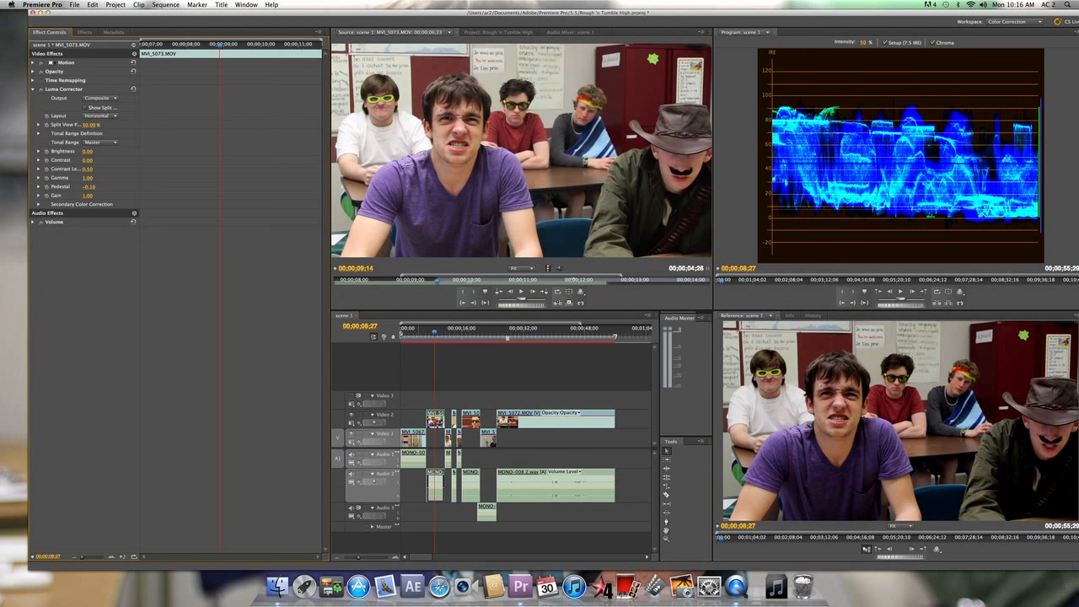
Step: Set the Luma Corrector's Gain on clip MVI_5073.MOV to 1.20, and reduce it to 1.15
click(88, 177)
click(88, 195)
key(BackSpace)
key(Return)
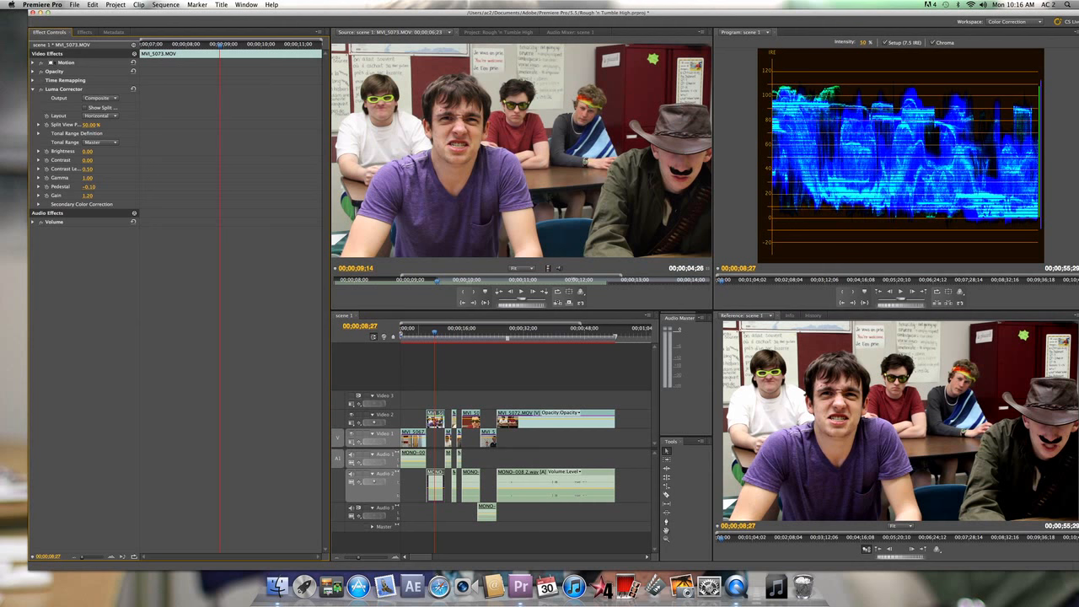
click(88, 195)
text(1.15)
key(Return)
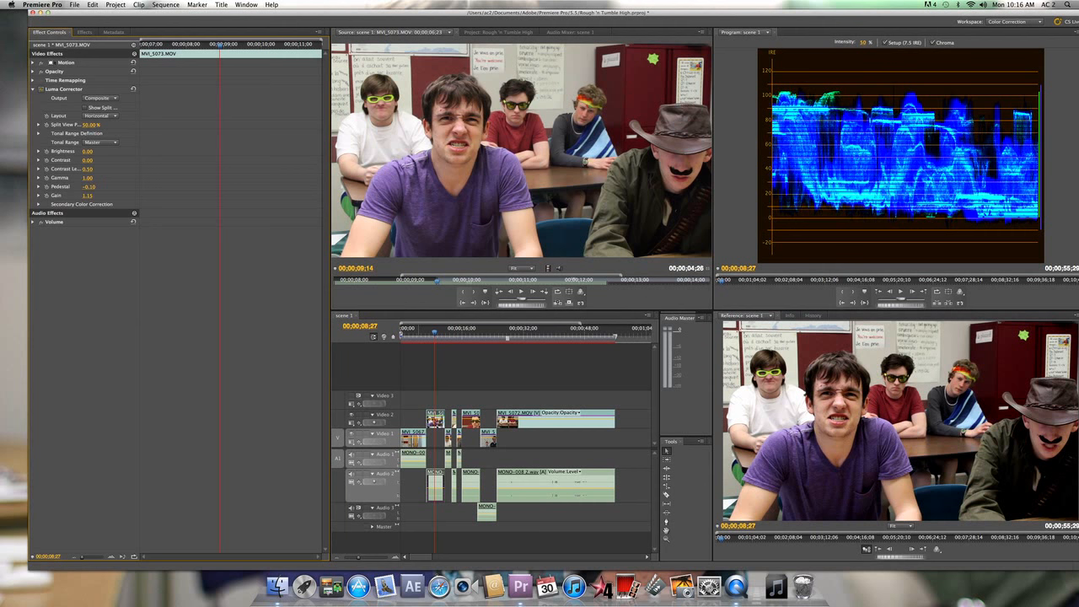
Step: Toggle the Luma Corrector off and on repeatedly on clip MVI_5073.MOV to compare the image and waveform with and without the correction
click(40, 89)
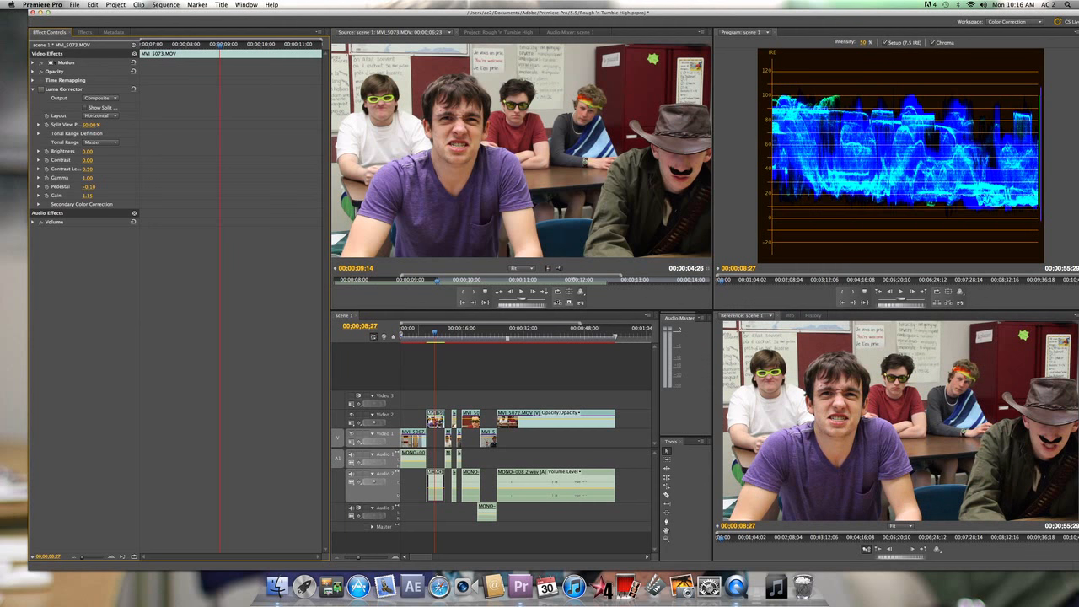
click(39, 89)
click(39, 90)
click(40, 89)
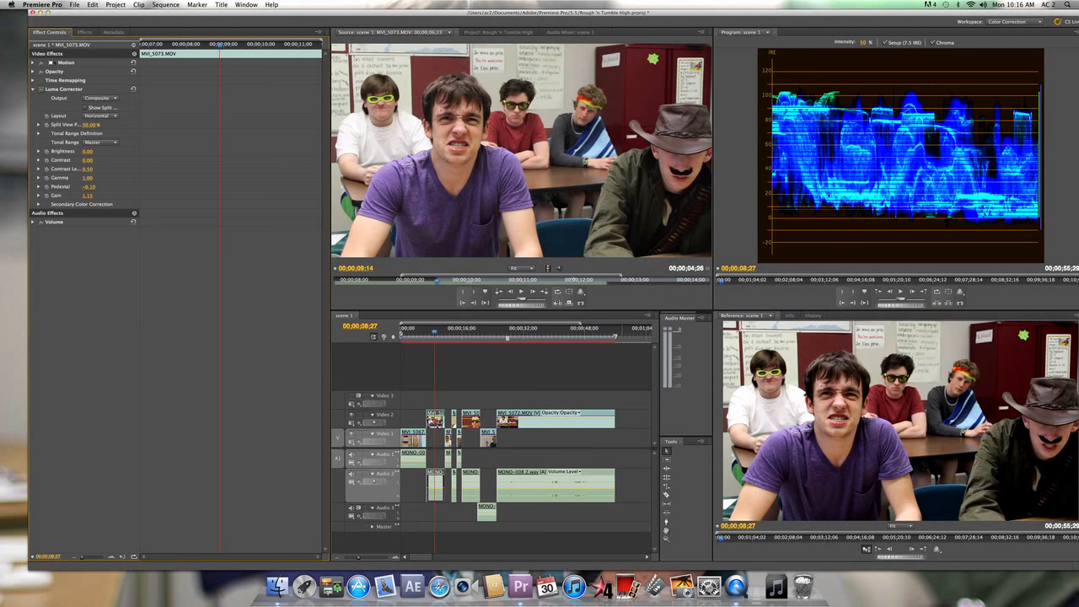
click(40, 90)
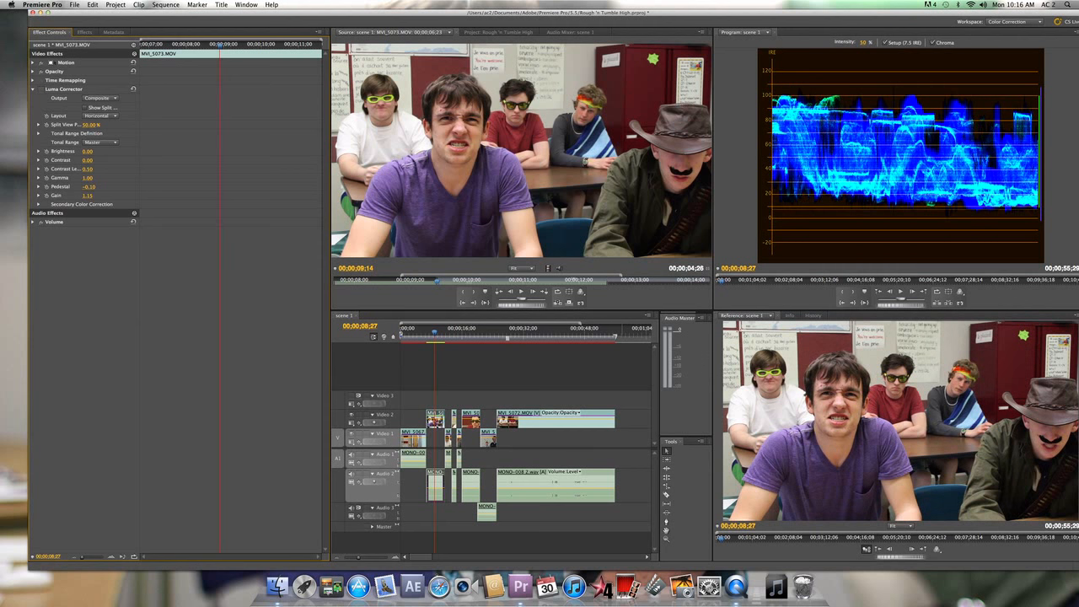